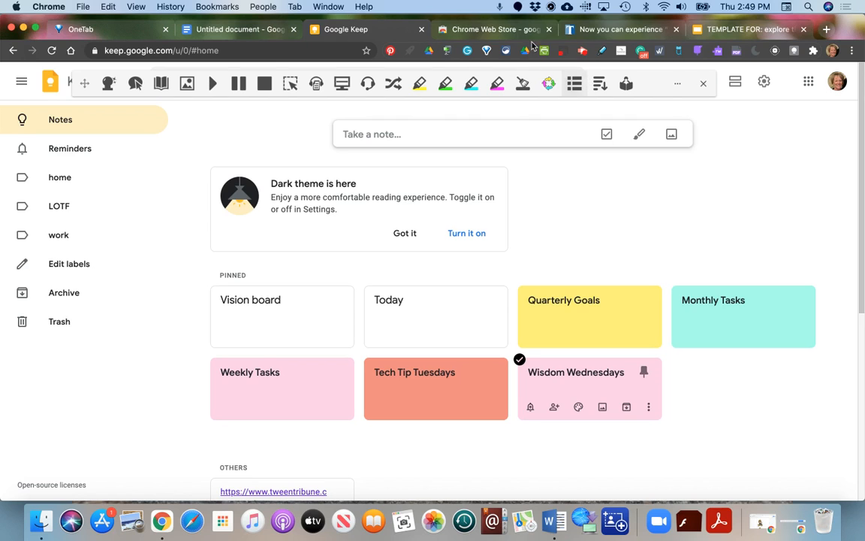
- In the Chrome Web Store tab, unpin the Google Keep Chrome Extension from the browser toolbar and pin it again
left_click(493, 30)
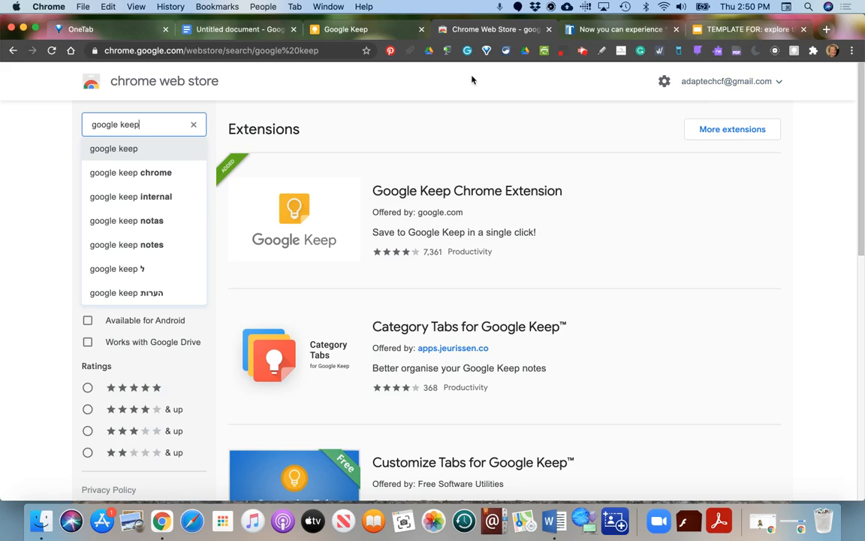
left_click(813, 53)
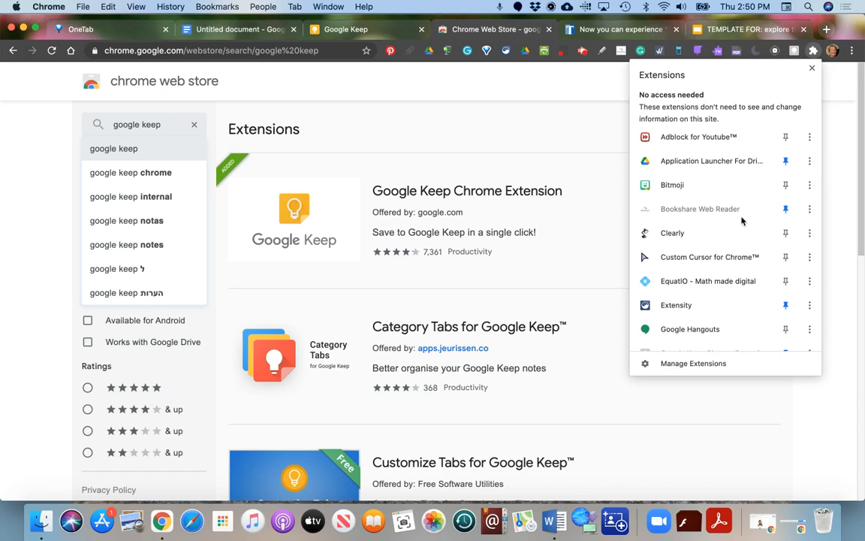
scroll(741, 220, "down", 1)
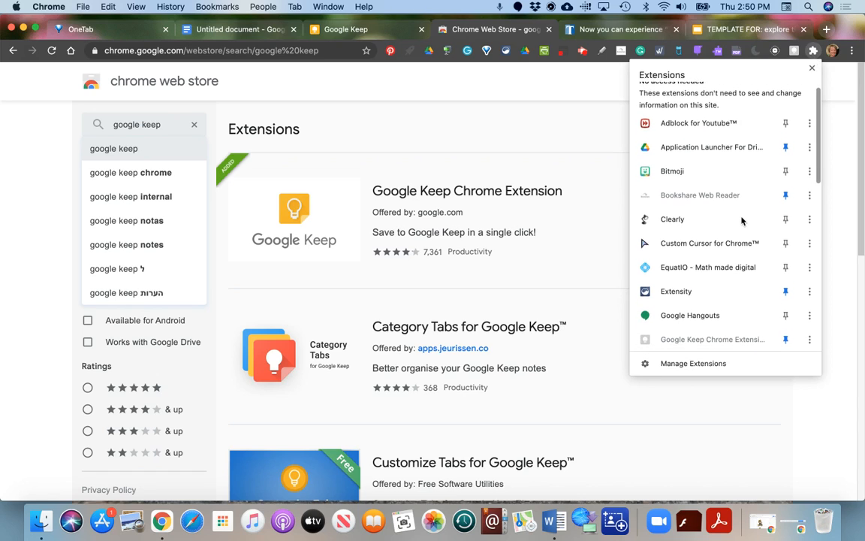
scroll(754, 251, "down", 3)
left_click(786, 304)
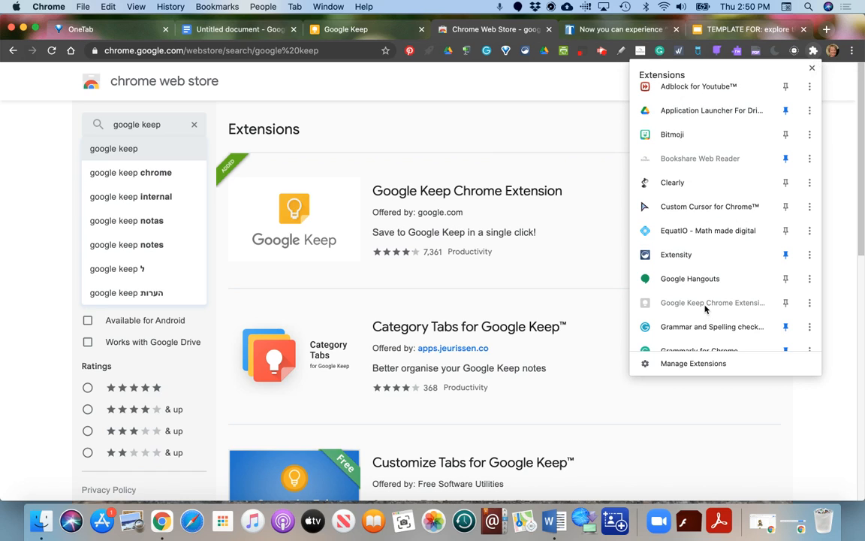
left_click(786, 303)
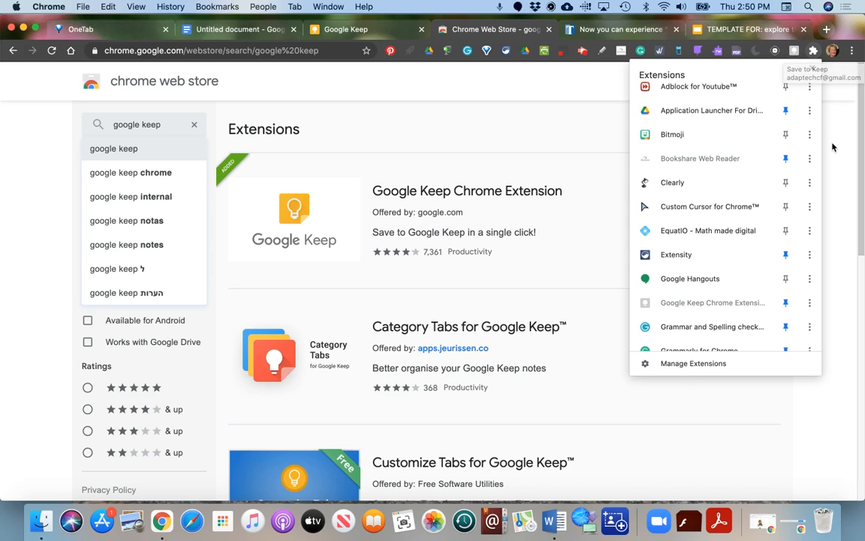
left_click(812, 70)
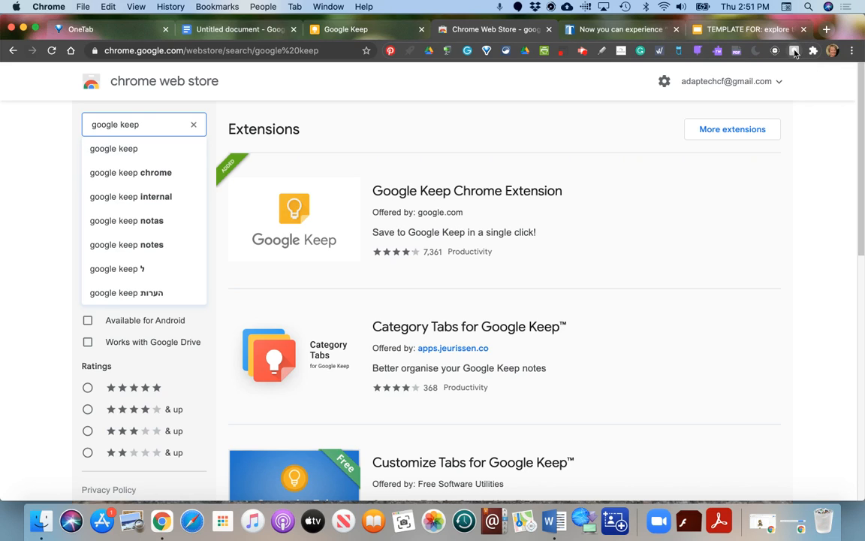
- Return to the TweenTribune article list and open "This map lets you plug in your address to see how it's changed over the past 750 million years"
mouse_move(794, 53)
left_mouse_down()
mouse_move(732, 54)
mouse_move(788, 47)
left_mouse_up()
left_click(627, 29)
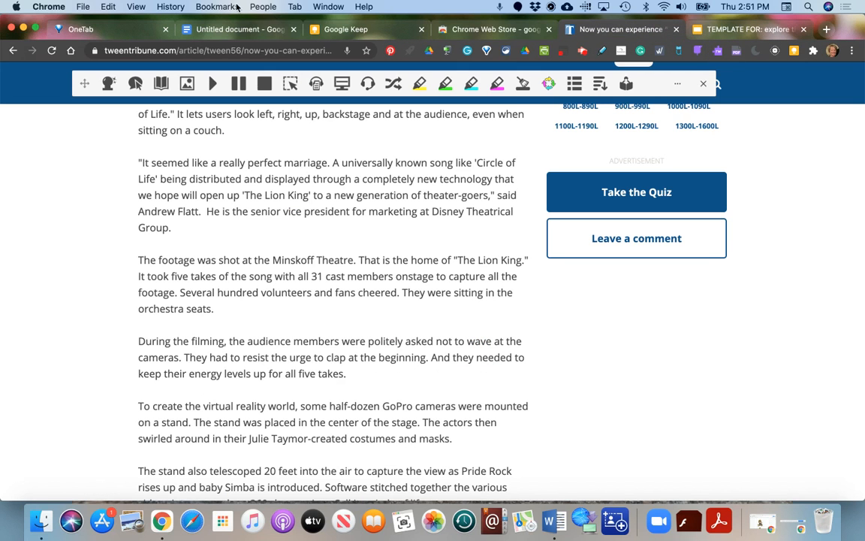
left_click(14, 51)
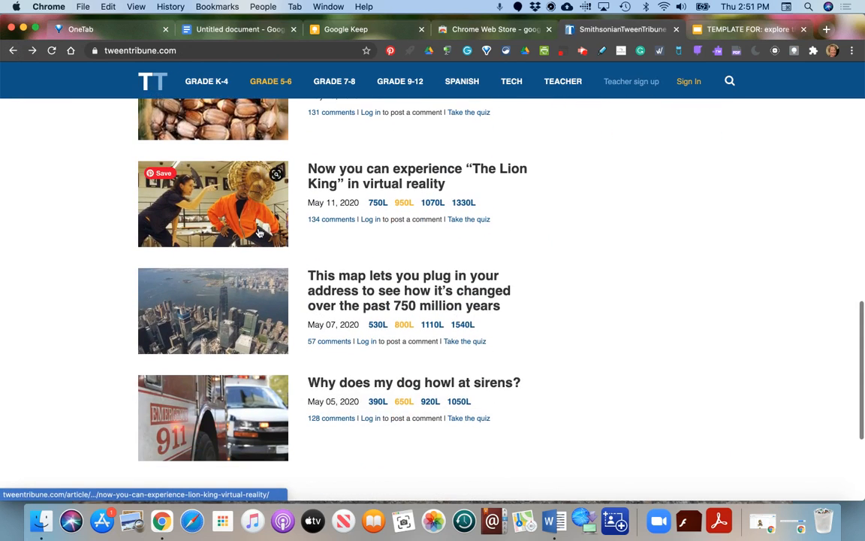
left_click(384, 278)
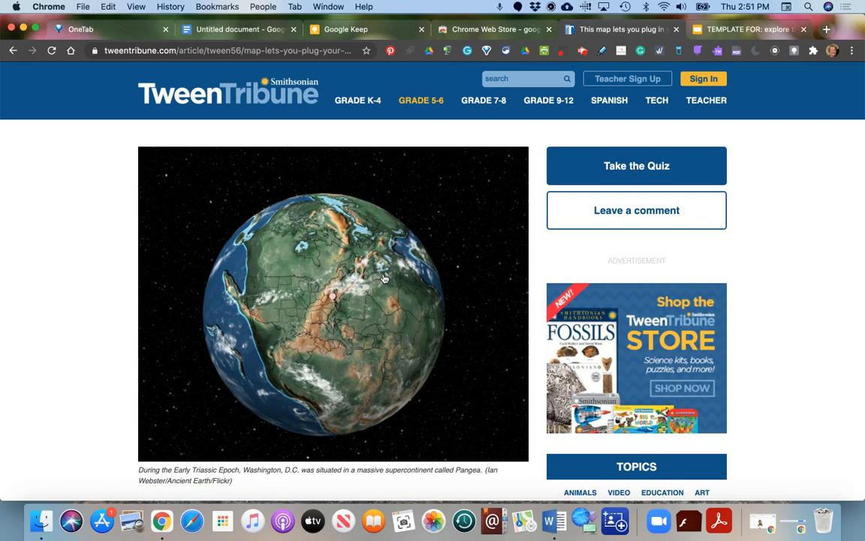
- Save the article's opening text from "Some 240 million years ago" through "Pangea" to a Google Keep note, ending with two line breaks
scroll(301, 313, "down", 5)
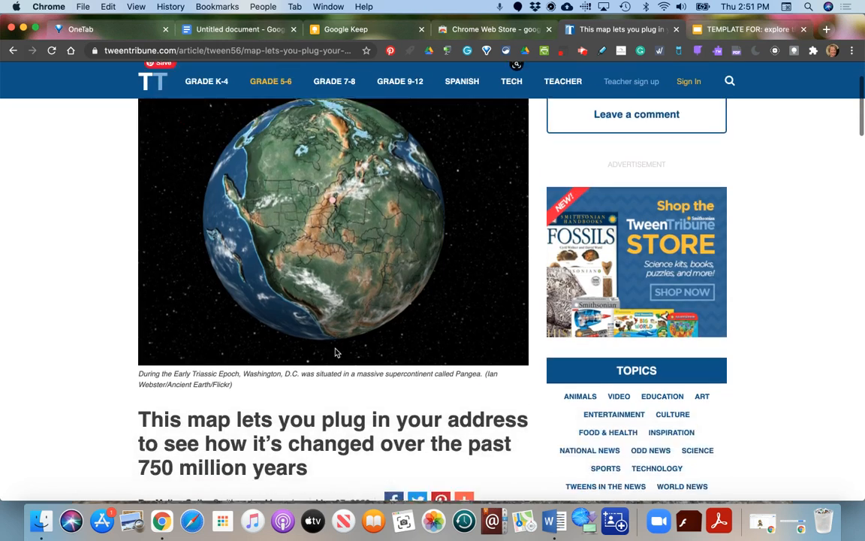
scroll(335, 348, "down", 5)
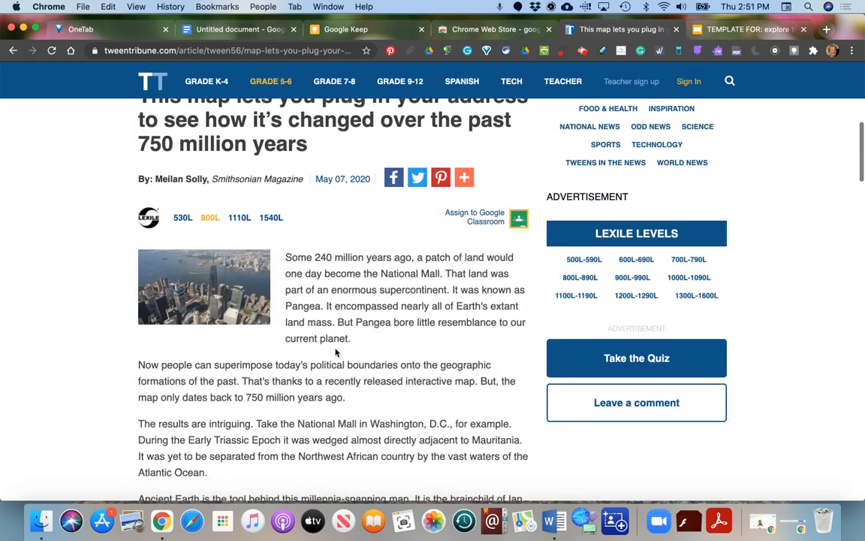
left_click(287, 258)
left_click_drag(287, 258, 322, 311)
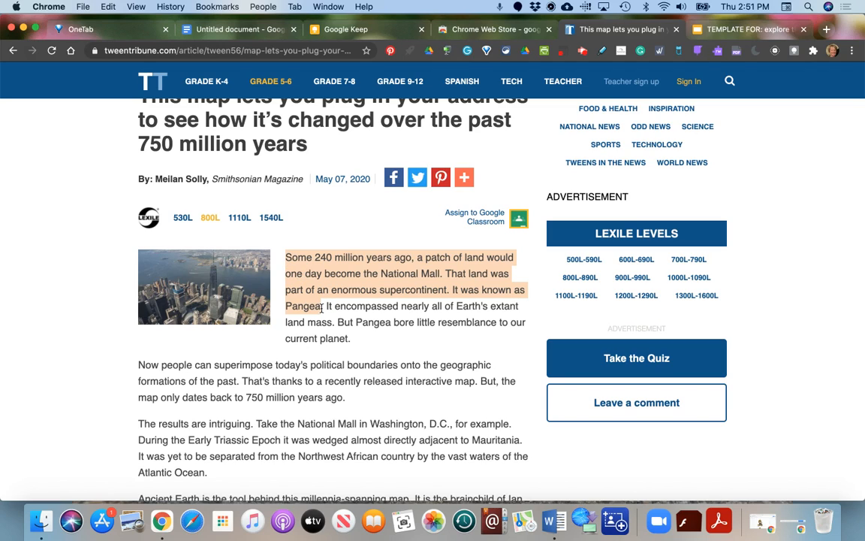
left_click(793, 52)
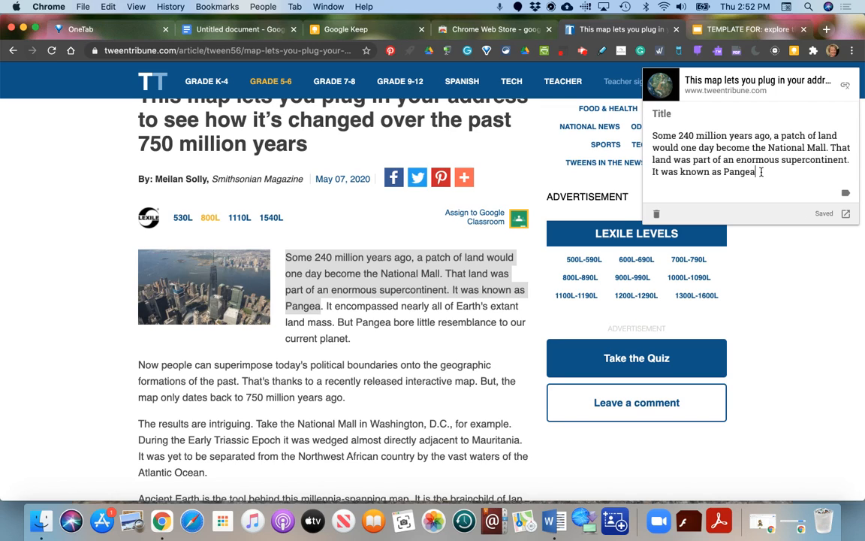
key("Return")
key("Return")
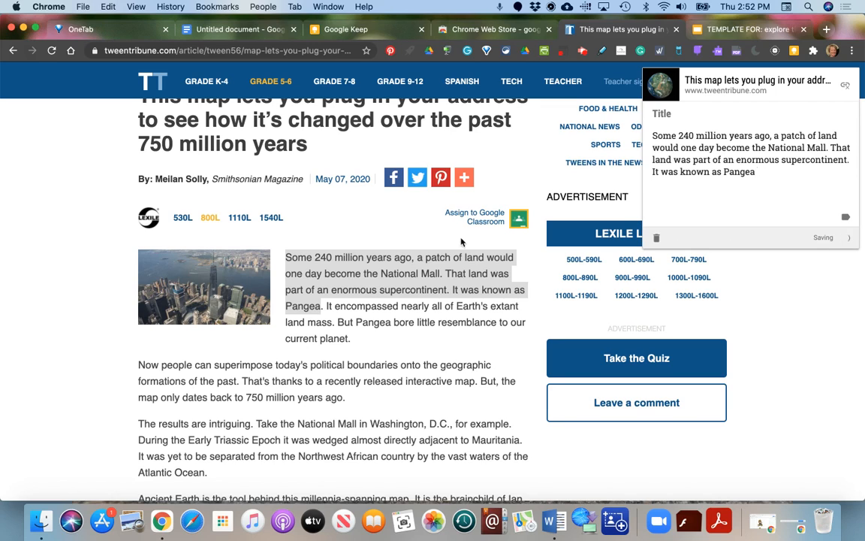
left_click(350, 357)
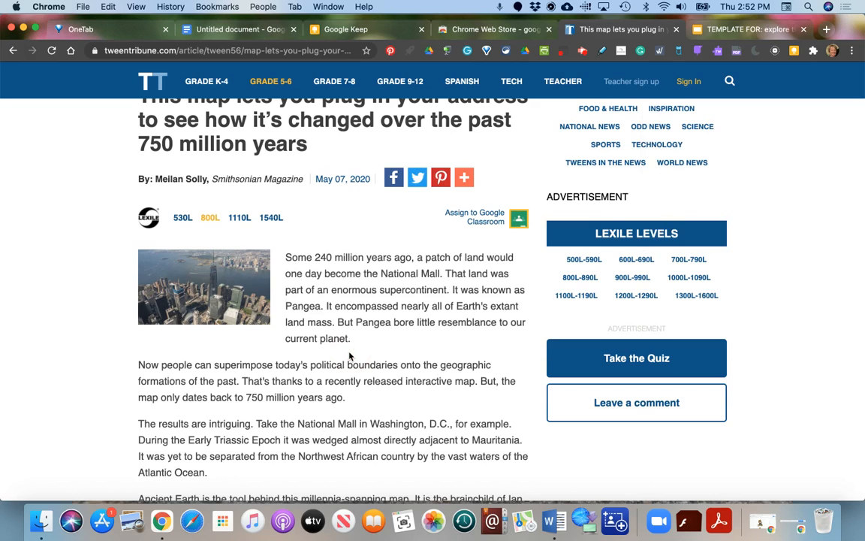
- Add the paragraph starting "Now people can superimpose today's political boundaries" to the article's Keep note
scroll(349, 357, "down", 2)
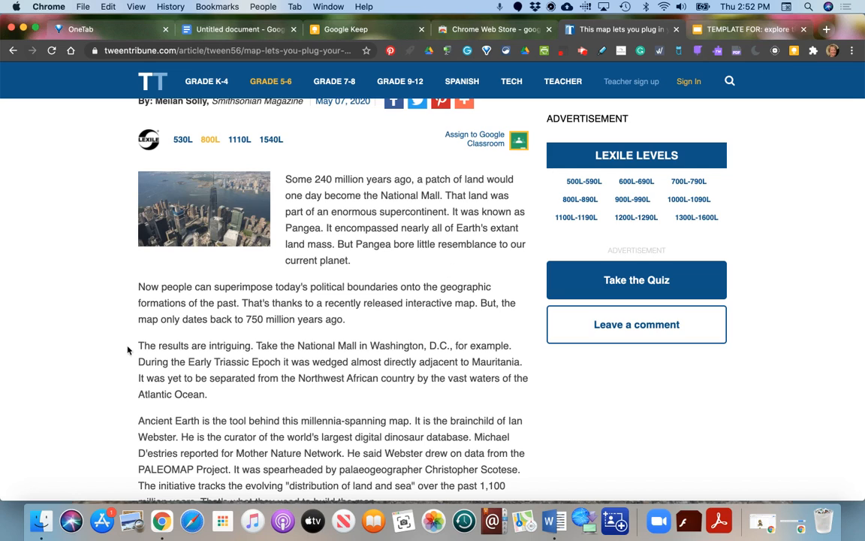
left_click_drag(139, 290, 375, 325)
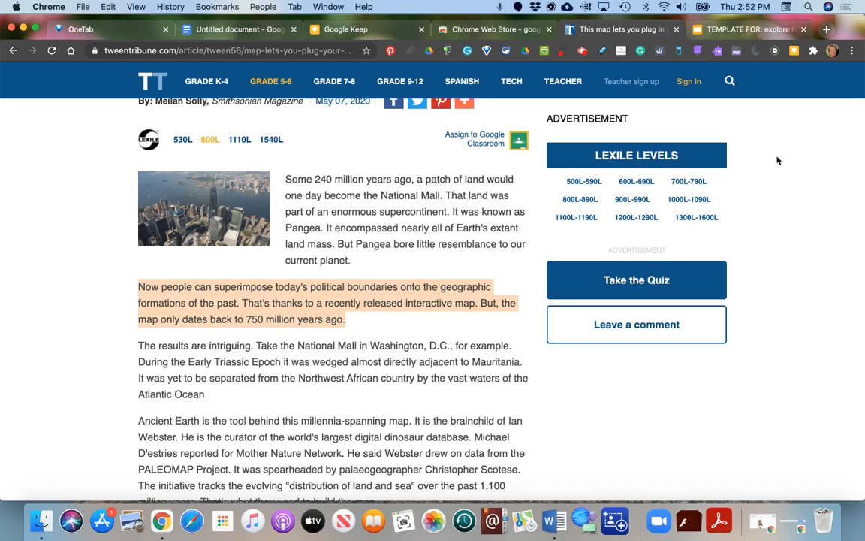
left_click(794, 51)
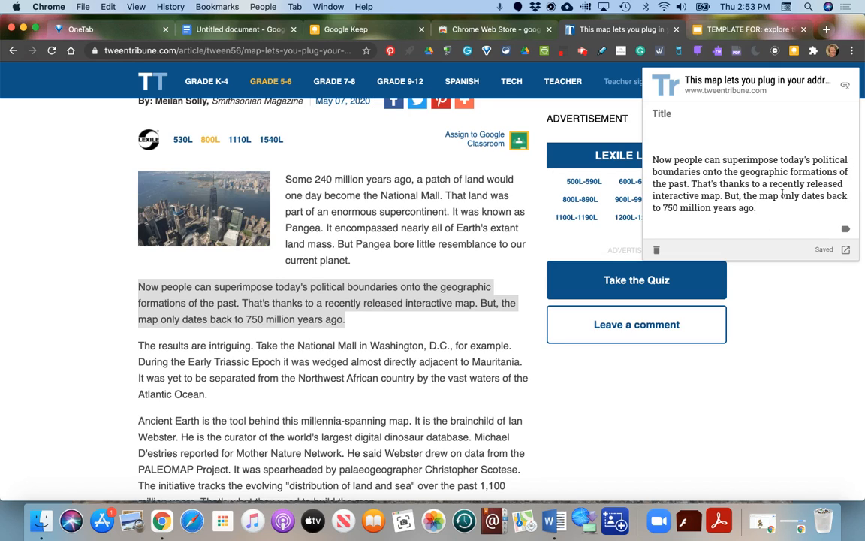
- Add the comment "I need this information for graphic organizer part one." below the saved paragraph and close the note
key("BackSpace")
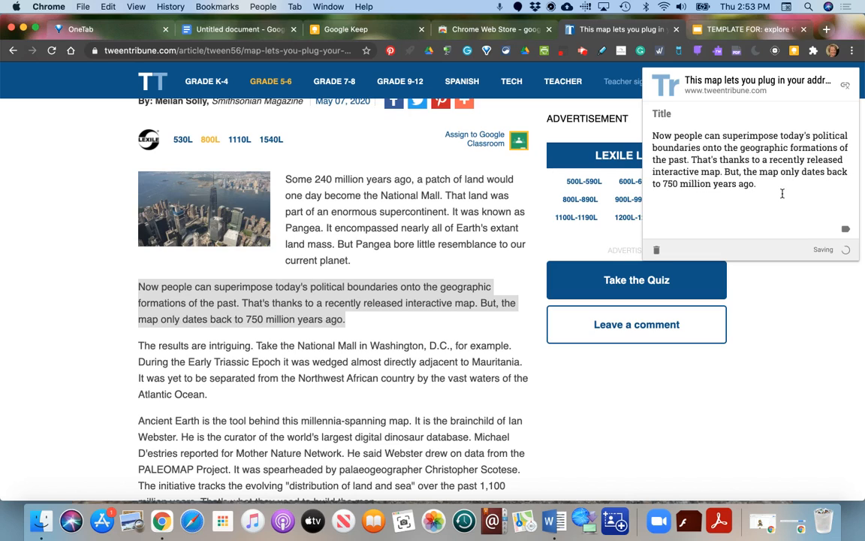
type("I need this inform")
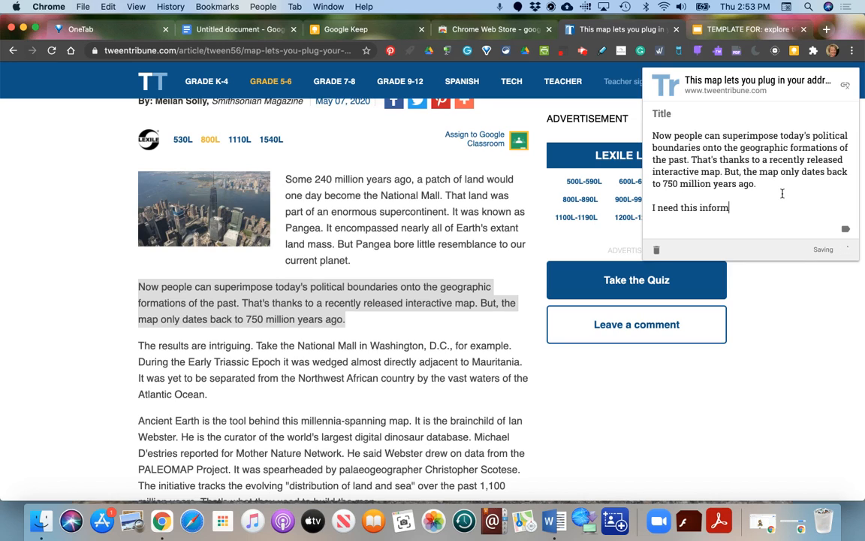
type("ation for graphic organizer part one")
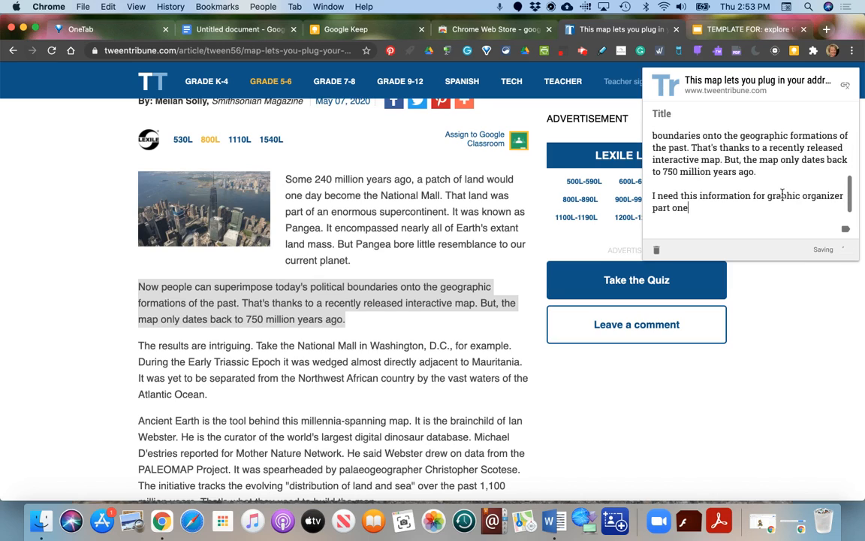
type(".")
key("Return")
key("Return")
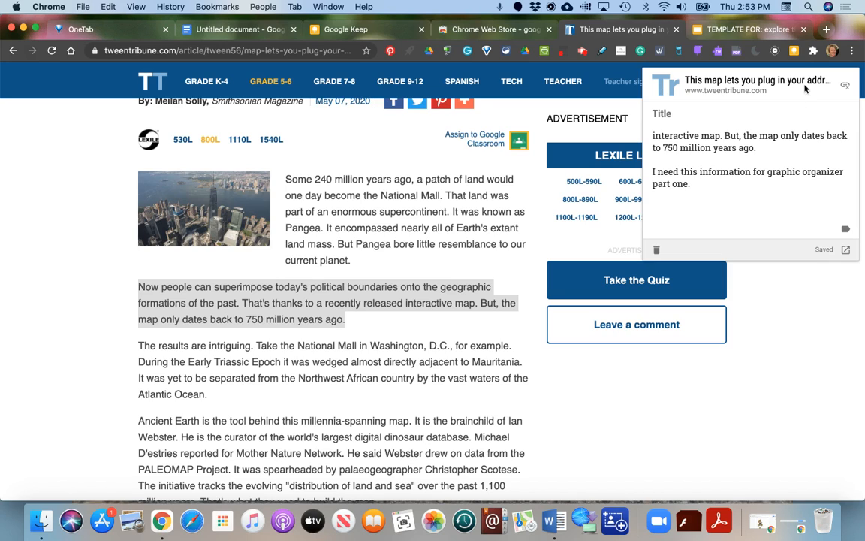
left_click(794, 51)
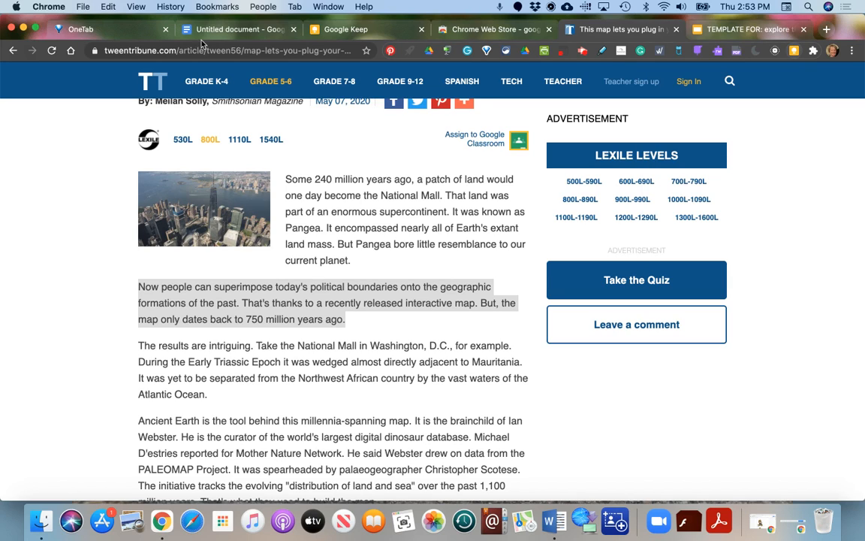
- Open the article "Now you can experience 'The Lion King' in virtual reality" from the TweenTribune list and show its Keep note
left_click(12, 54)
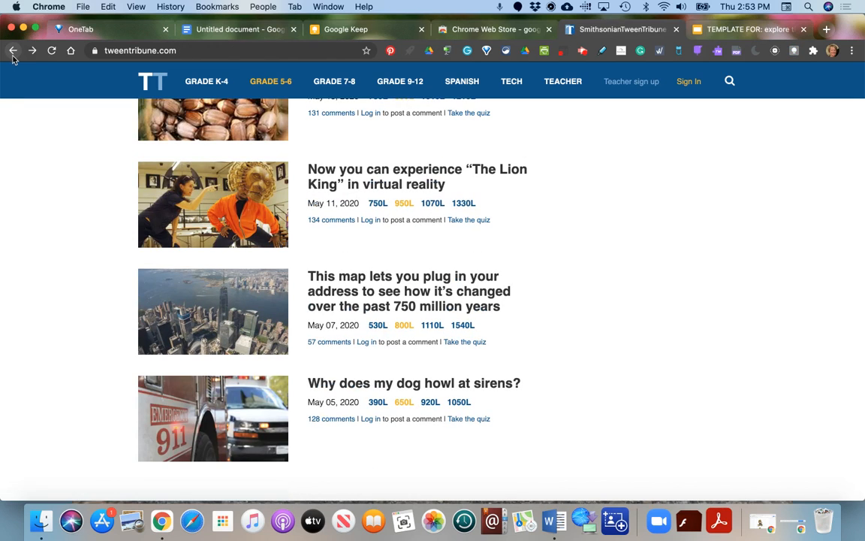
left_click(399, 183)
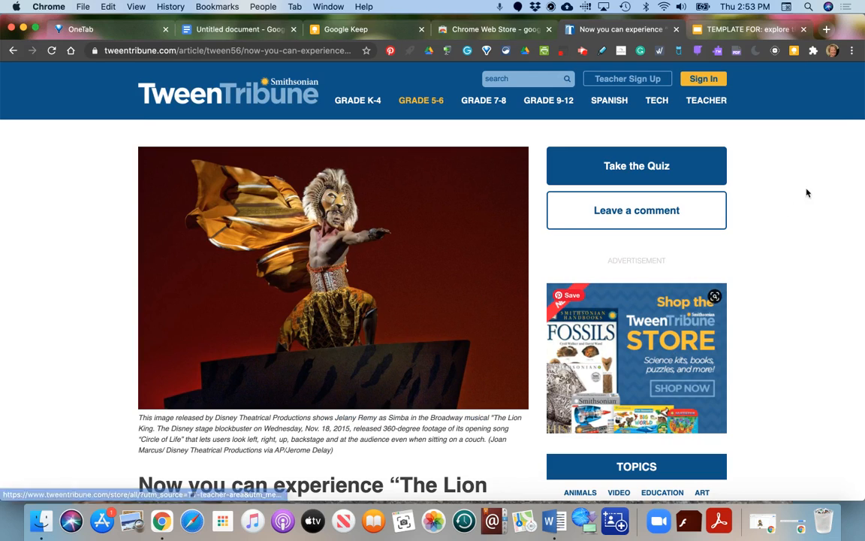
left_click(793, 51)
- Add the paragraph from "It seemed like a really perfect marriage" to "Disney Theatrical Group." to the Lion King article's Keep note
scroll(760, 158, "down", 1)
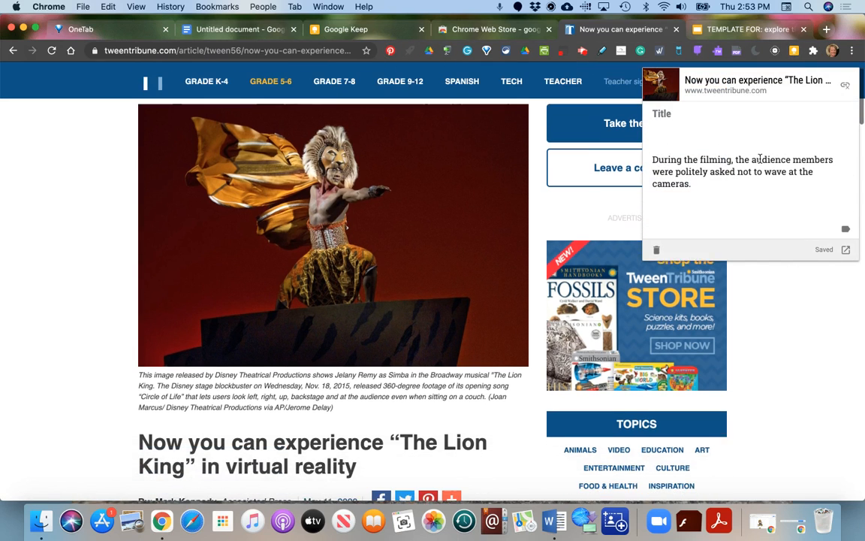
scroll(323, 328, "down", 5)
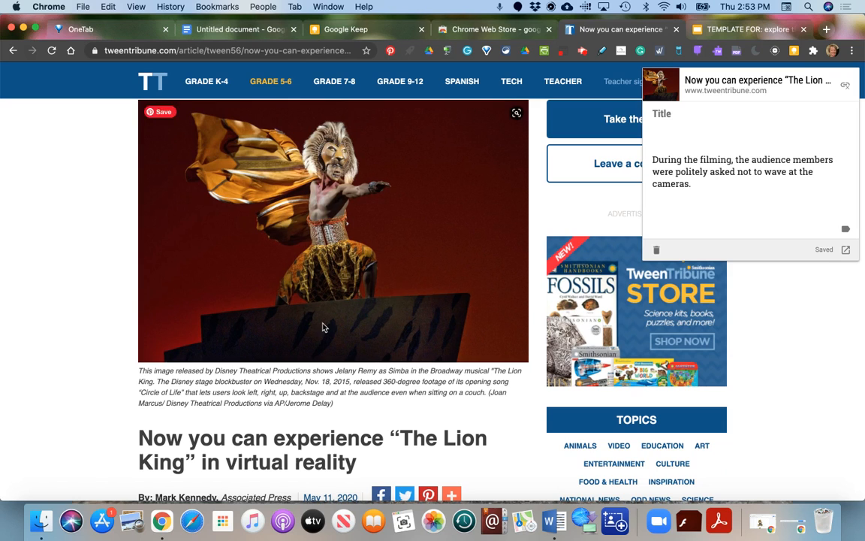
scroll(323, 328, "down", 2)
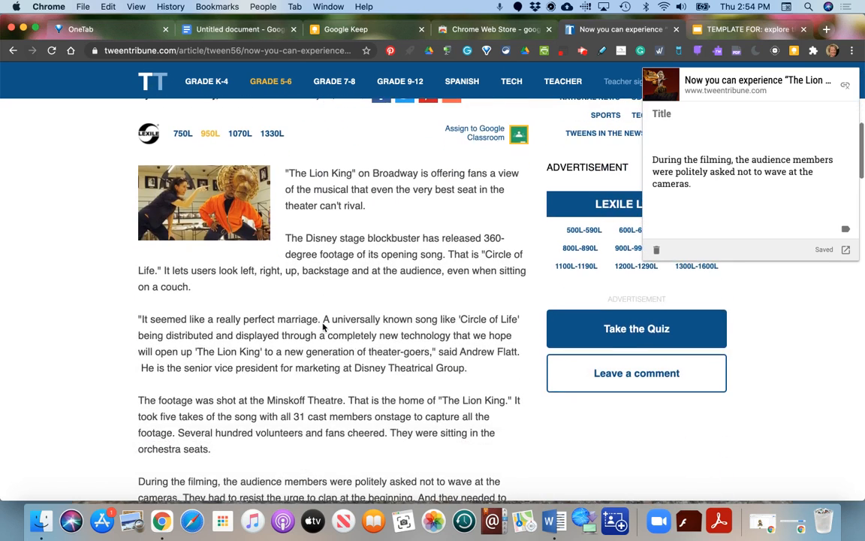
left_click(142, 320)
left_click_drag(142, 319, 490, 373)
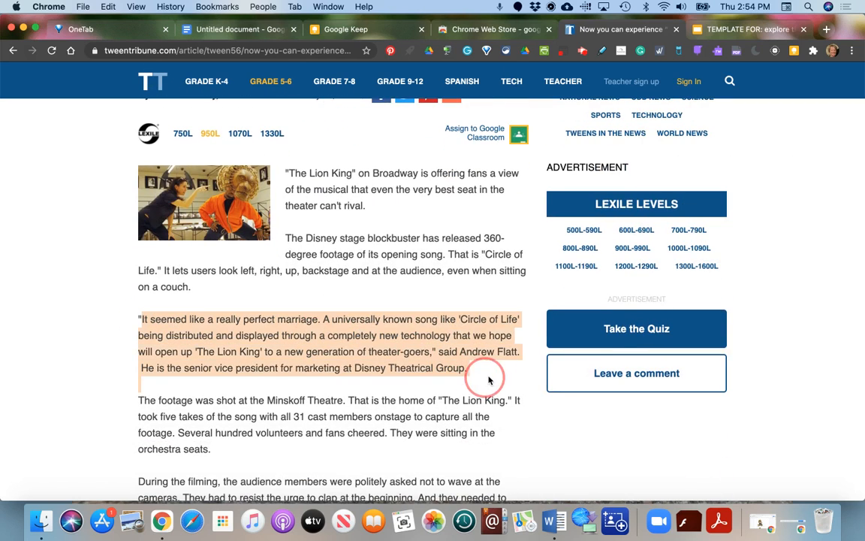
left_click(793, 53)
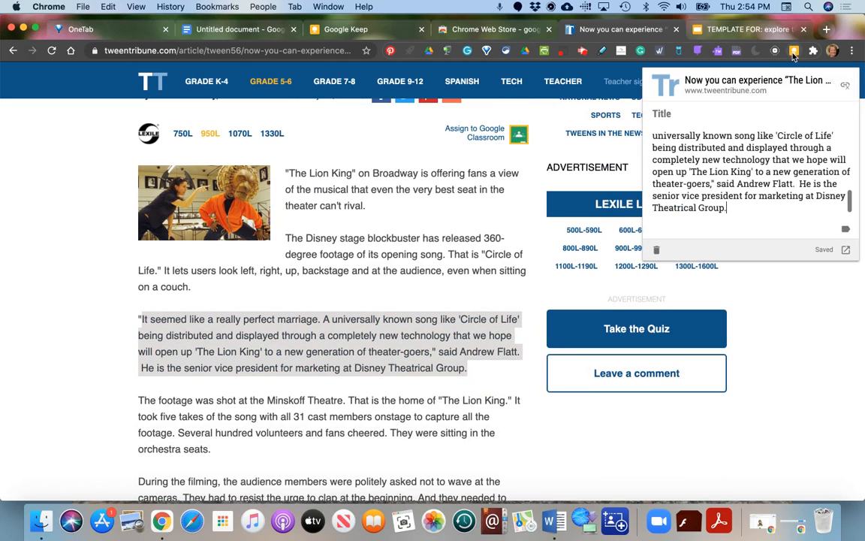
scroll(749, 198, "down", 2)
scroll(749, 198, "up", 1)
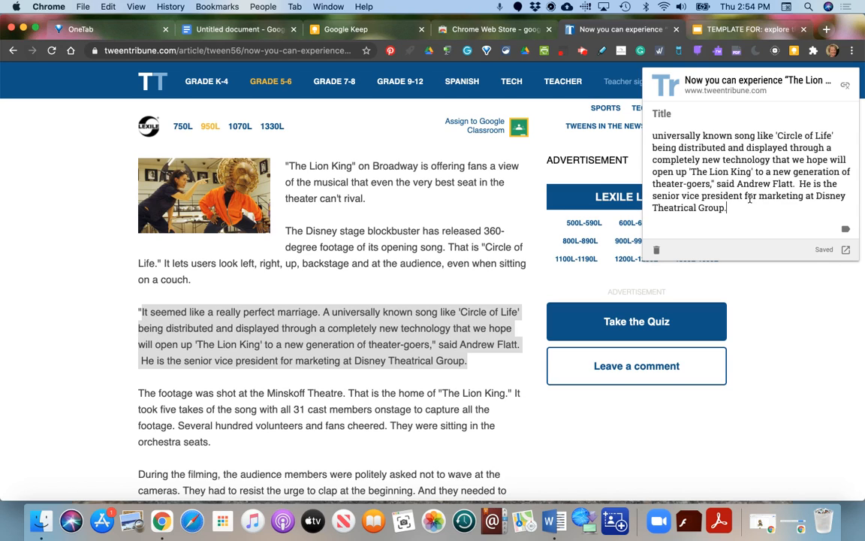
- Switch to the untitled Google Docs document and show the Keep notes beside it, down to the saved TweenTribune article notes
left_click(225, 30)
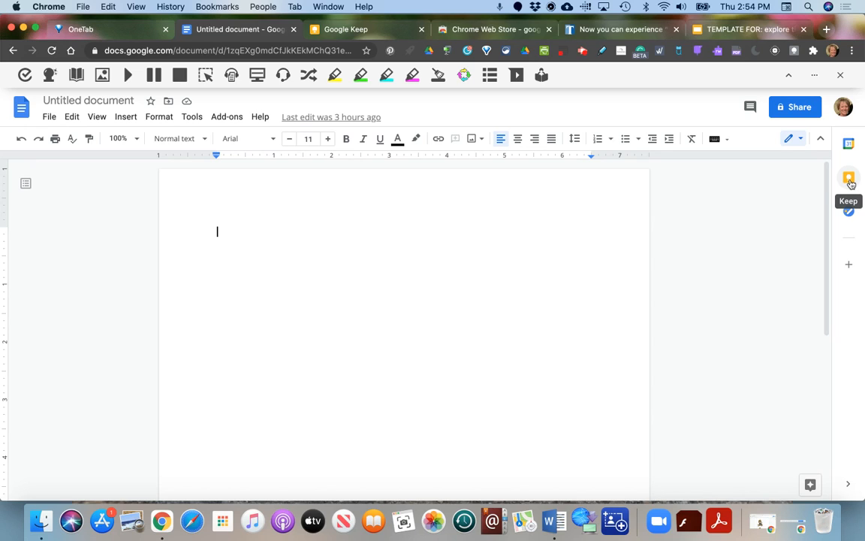
left_click(849, 181)
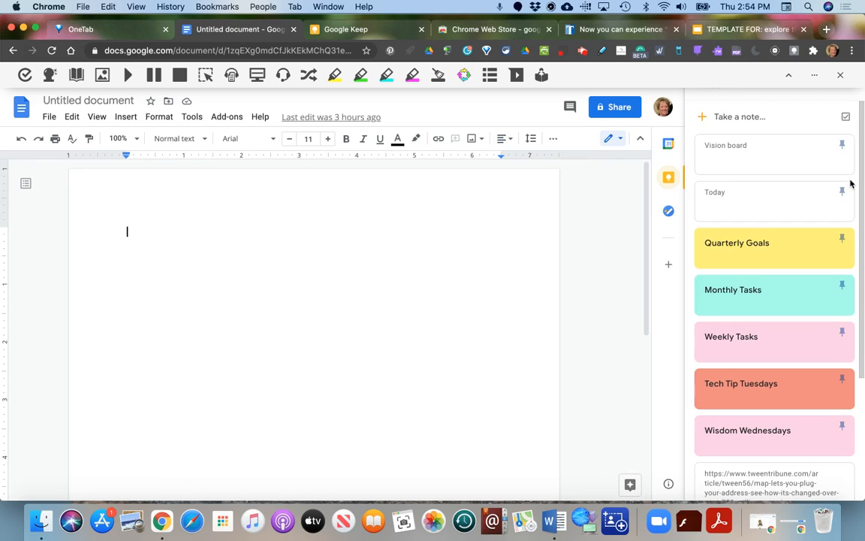
scroll(807, 359, "down", 3)
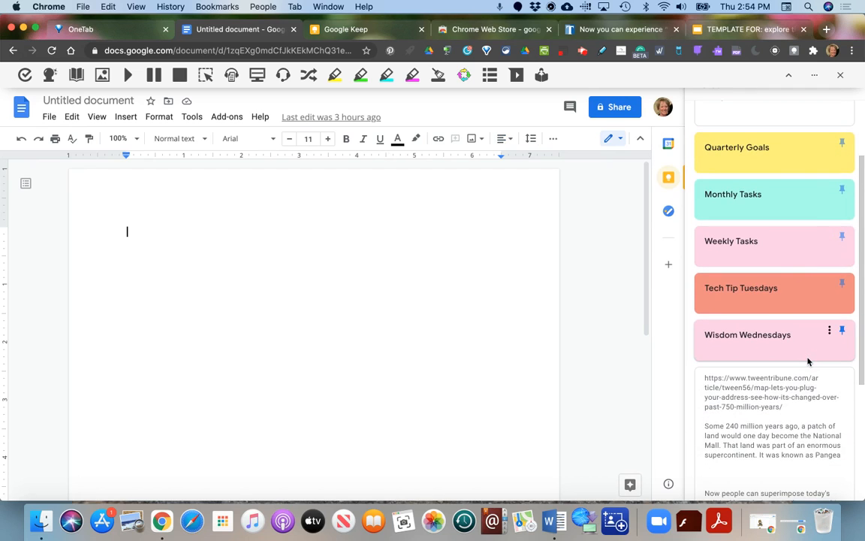
scroll(808, 362, "down", 6)
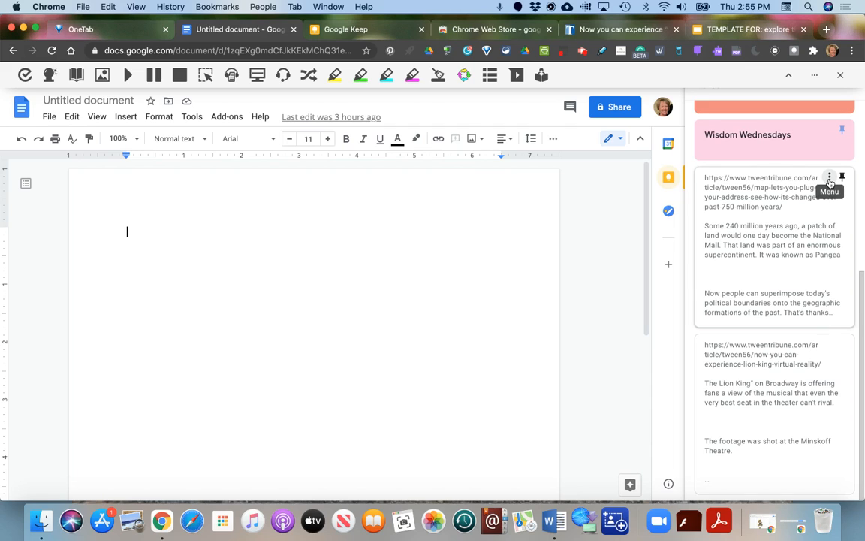
- Insert the saved note about the 750-million-years map article into the document and start a new line below its text
left_click(829, 178)
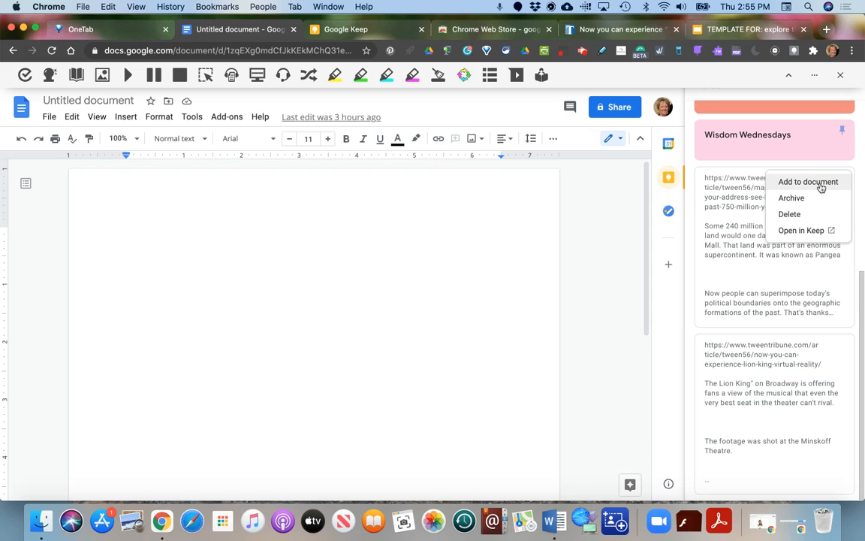
left_click(821, 185)
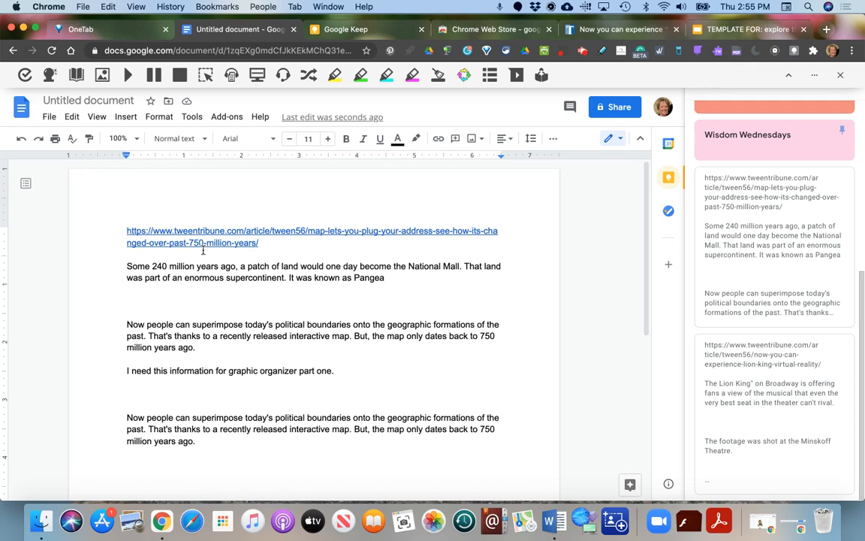
left_click(201, 457)
key("Return")
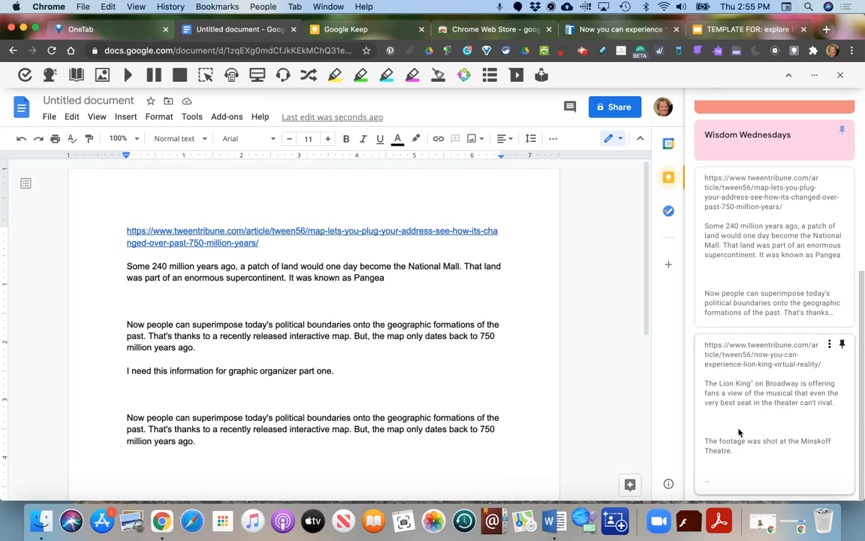
- Copy only the opening "The Lion King" on Broadway sentence from the Lion King Keep note and paste it at the end of the document
left_click(708, 385)
mouse_move(734, 385)
left_mouse_down()
mouse_move(815, 398)
mouse_move(750, 397)
mouse_move(737, 384)
left_mouse_up()
scroll(732, 382, "down", 3)
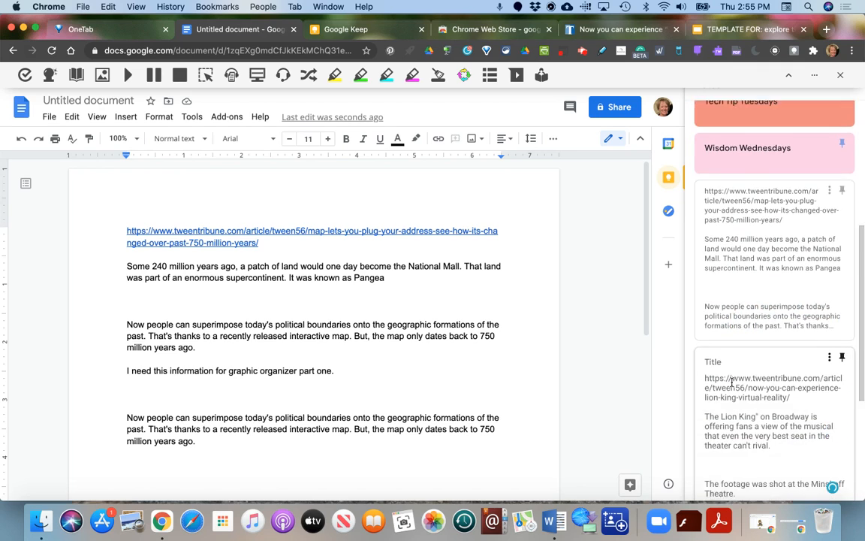
scroll(715, 272, "up", 1)
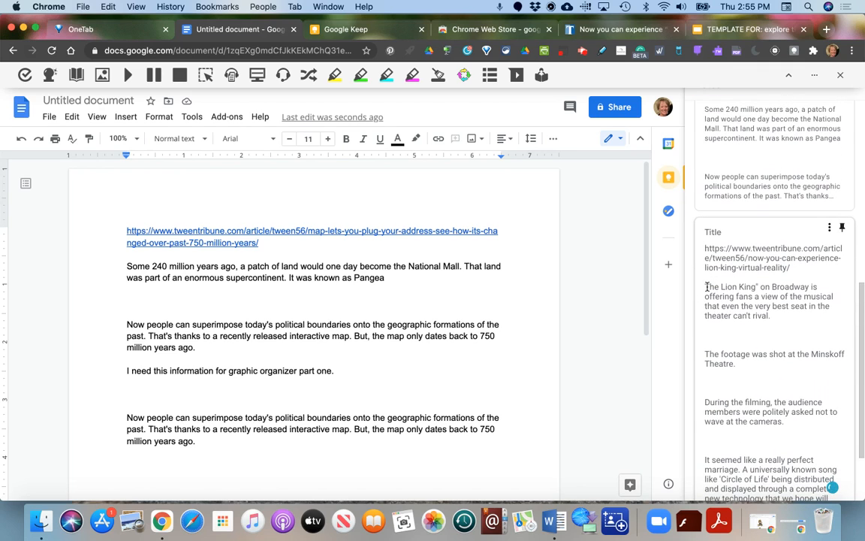
left_click(711, 288)
left_click_drag(769, 310, 705, 276)
key("super+c")
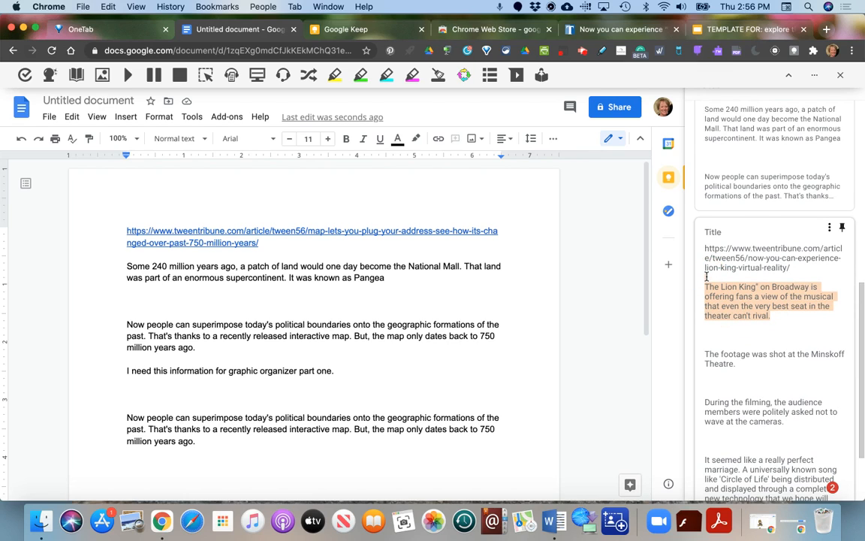
left_click(218, 467)
key("super+v")
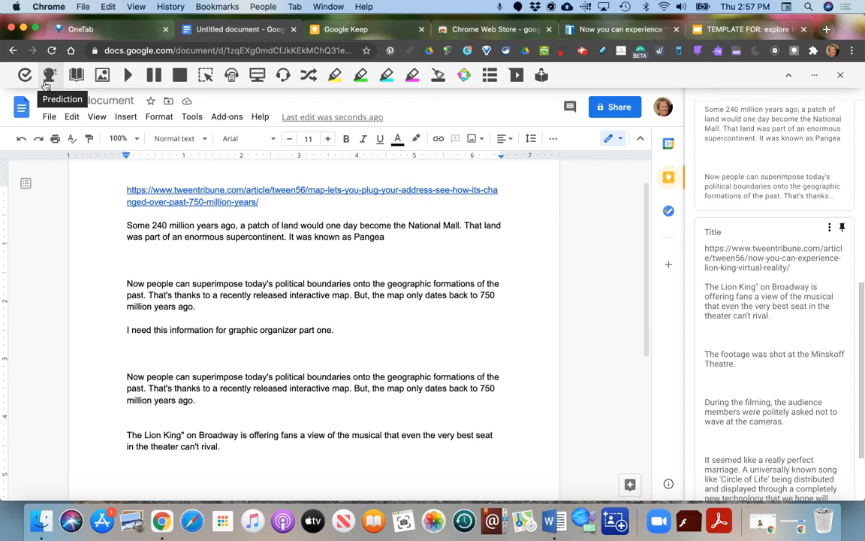
- Switch to Google Keep and open the saved map article note at the blank line above its second paragraph
left_click(309, 30)
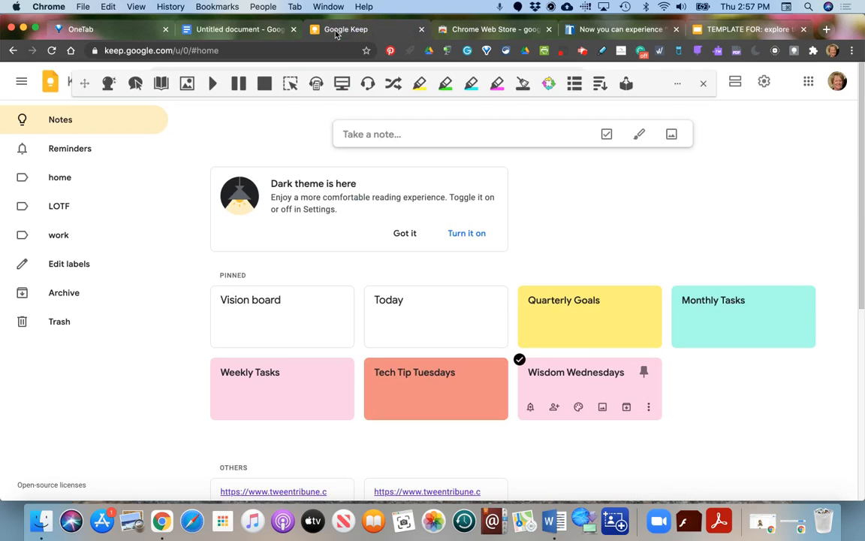
scroll(415, 208, "down", 5)
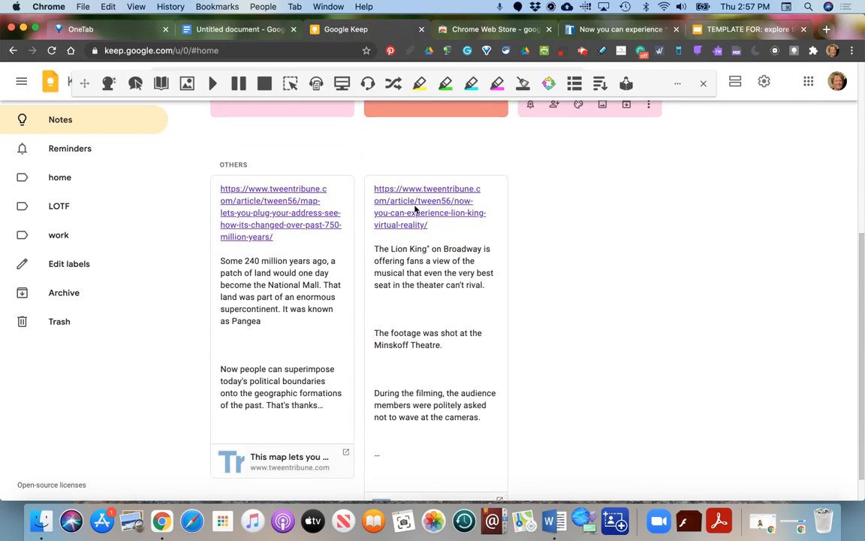
scroll(415, 211, "down", 1)
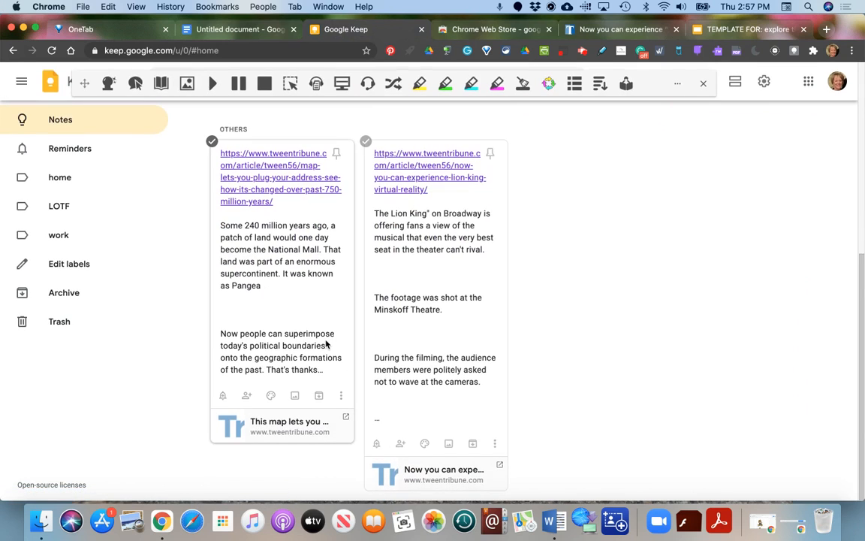
left_click(313, 312)
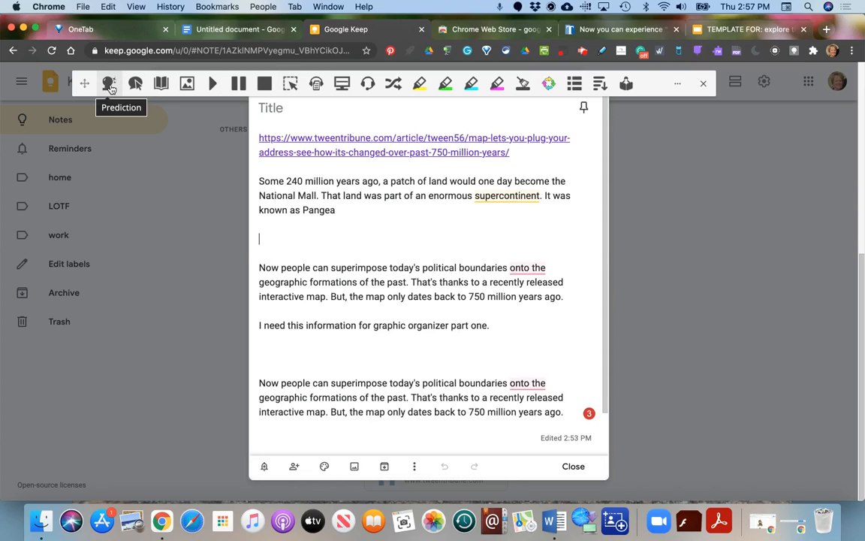
- Use word prediction to insert "today" from the beginning "tod" between the first two paragraphs, turn prediction off and close the note
left_click(109, 86)
type("to")
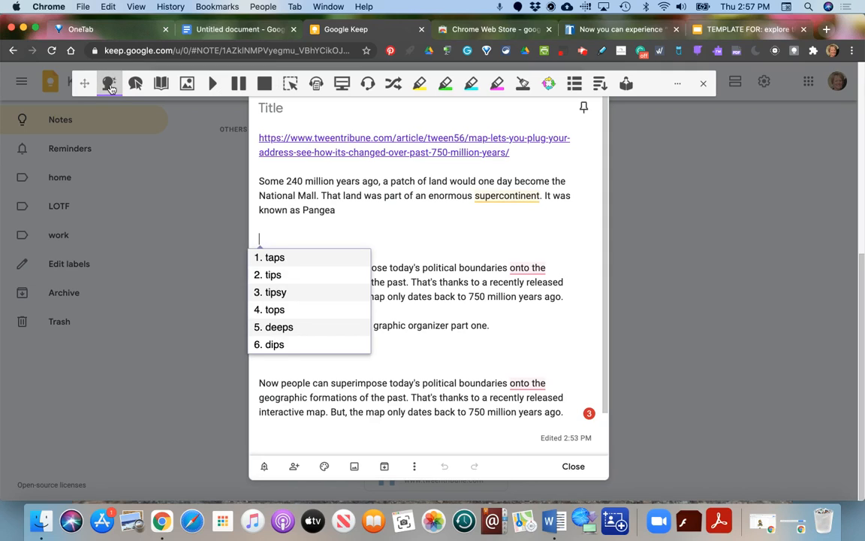
type("d")
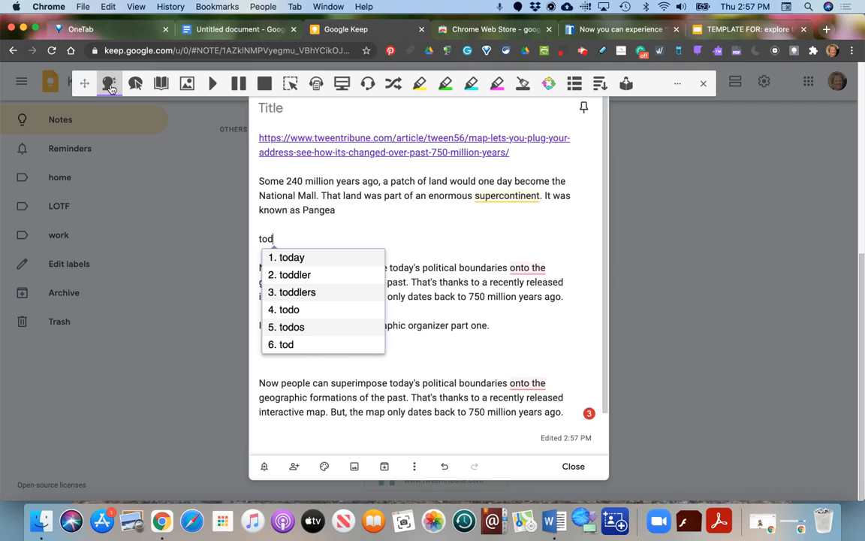
left_click(296, 257)
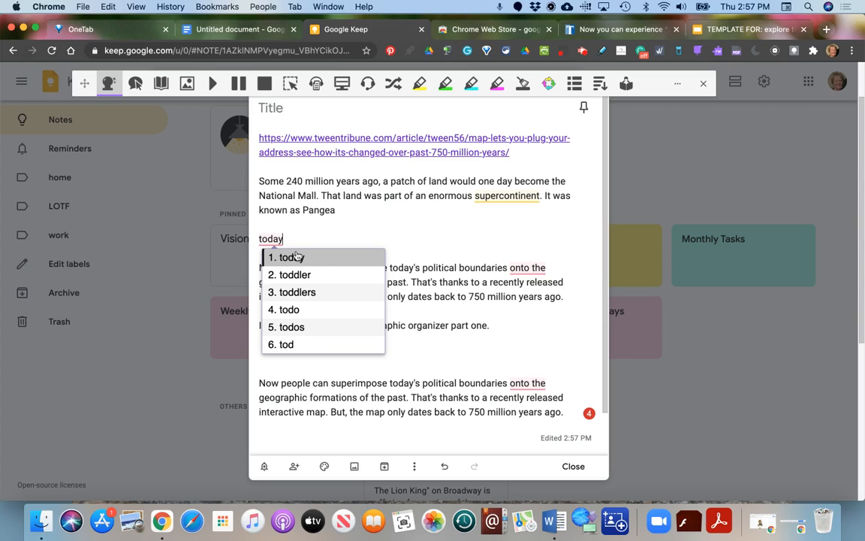
left_click(108, 89)
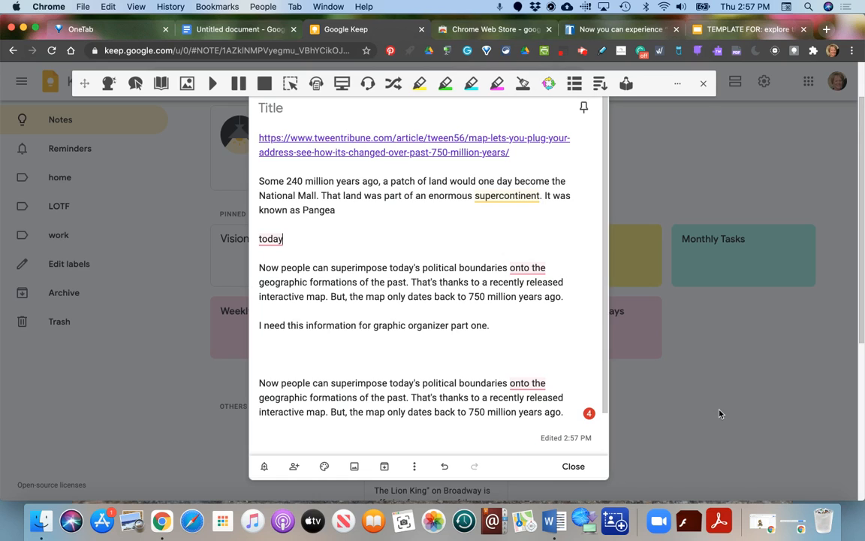
left_click(573, 466)
- Color the map article note pink and the Lion King article note brown
scroll(538, 325, "down", 5)
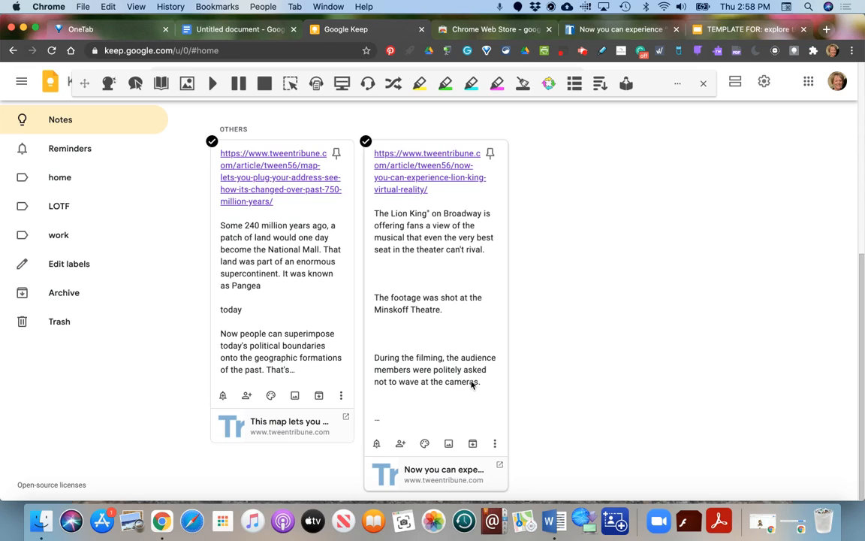
mouse_move(269, 397)
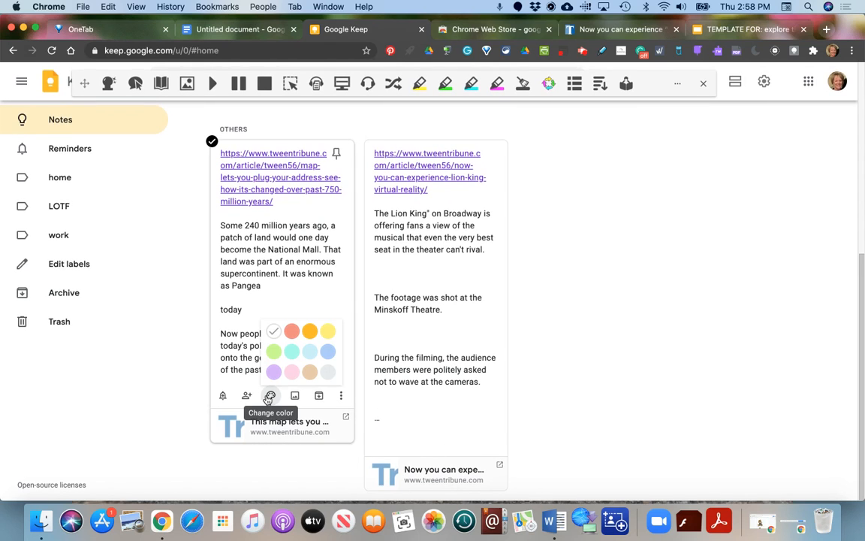
left_click(292, 372)
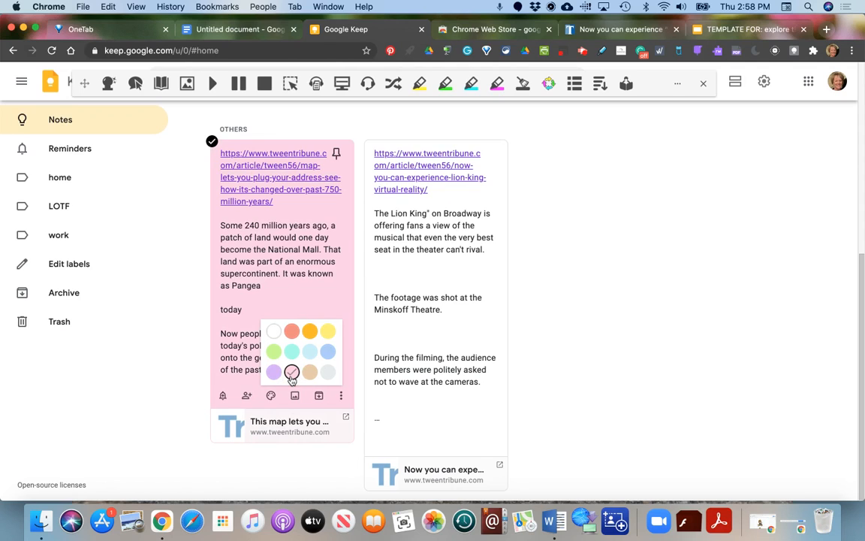
mouse_move(419, 448)
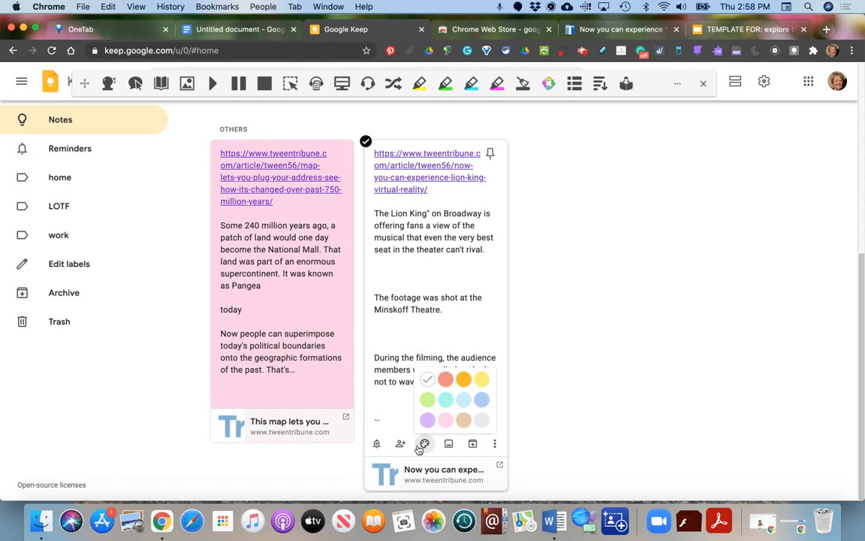
left_click(463, 420)
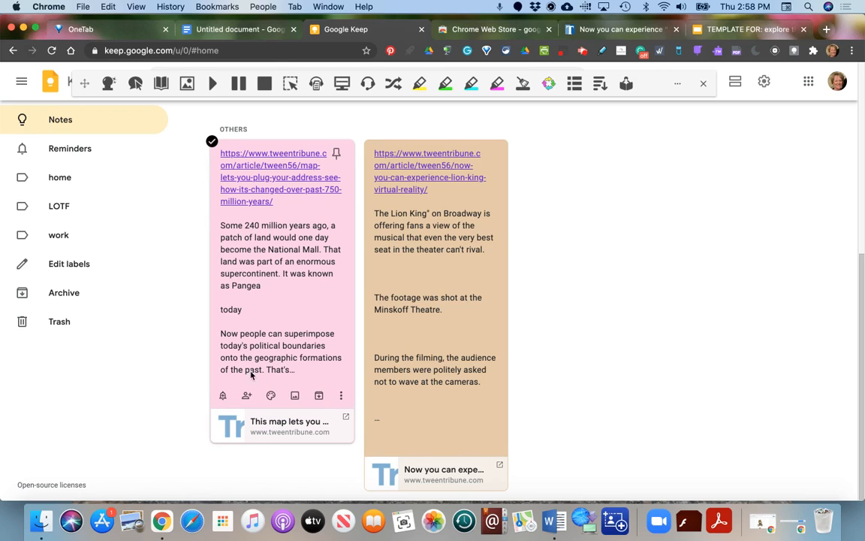
- Turn the pink map article note into a checkbox list and back into plain text
left_click(343, 397)
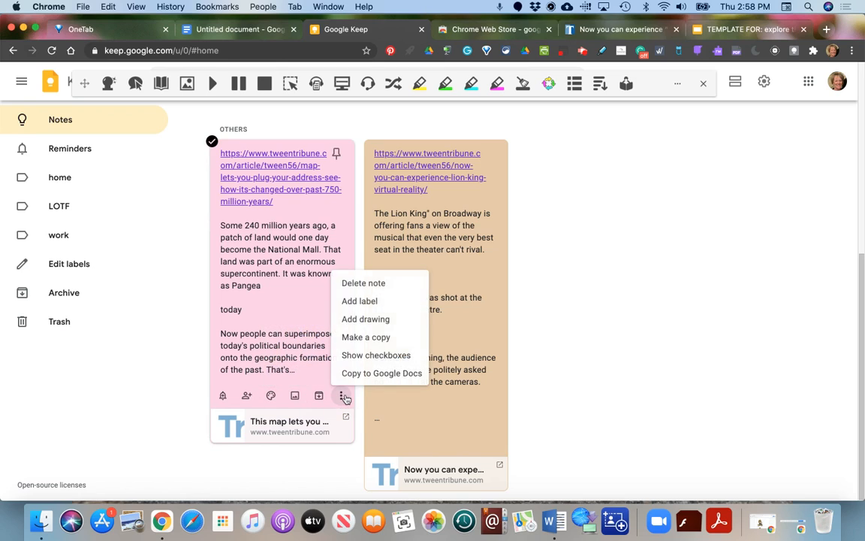
left_click(375, 358)
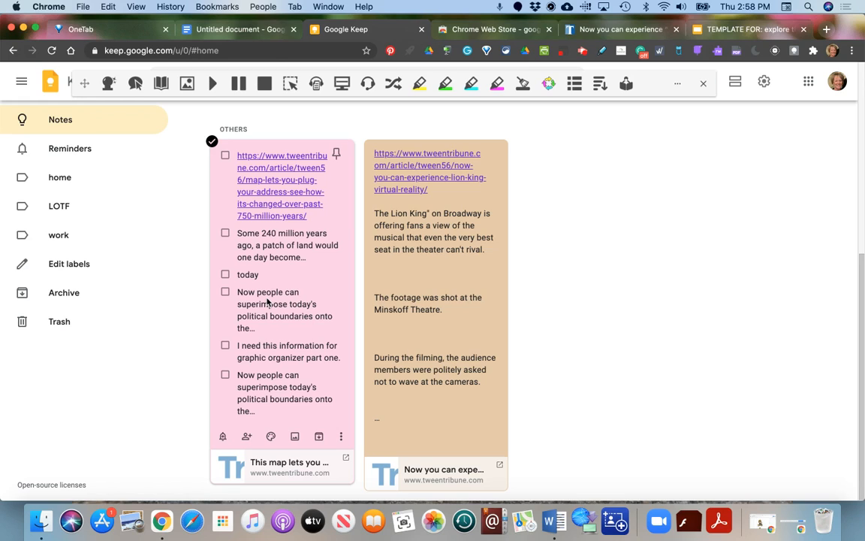
left_click(339, 437)
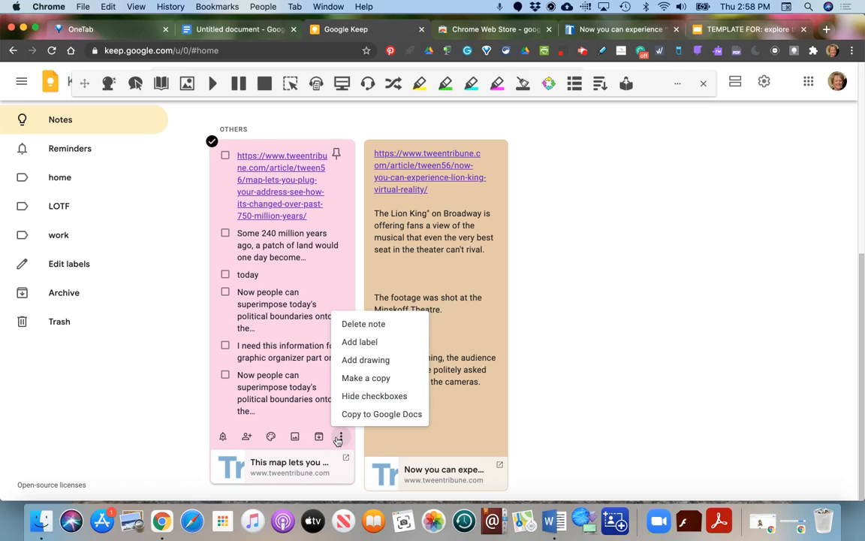
left_click(375, 397)
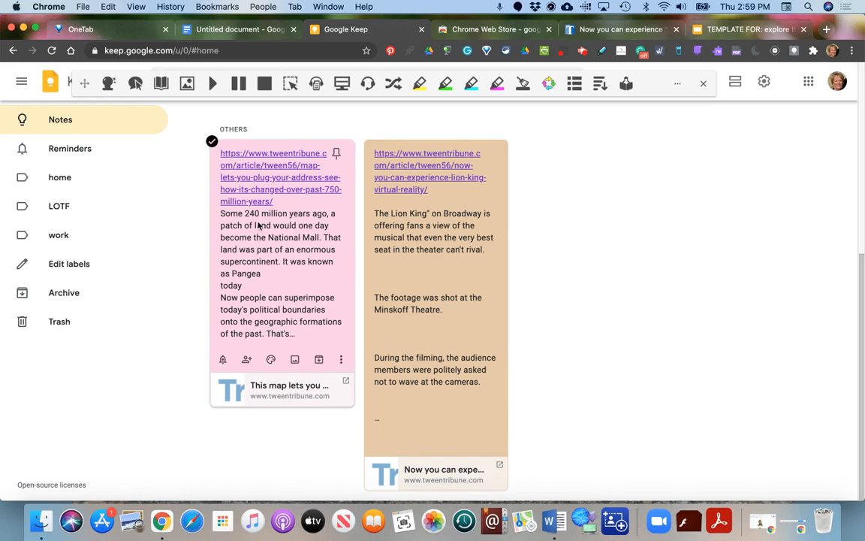
- Open the pink map article note, have the text from "Some 240 million years ago" to "today" read aloud, and pause the reading
left_click(302, 265)
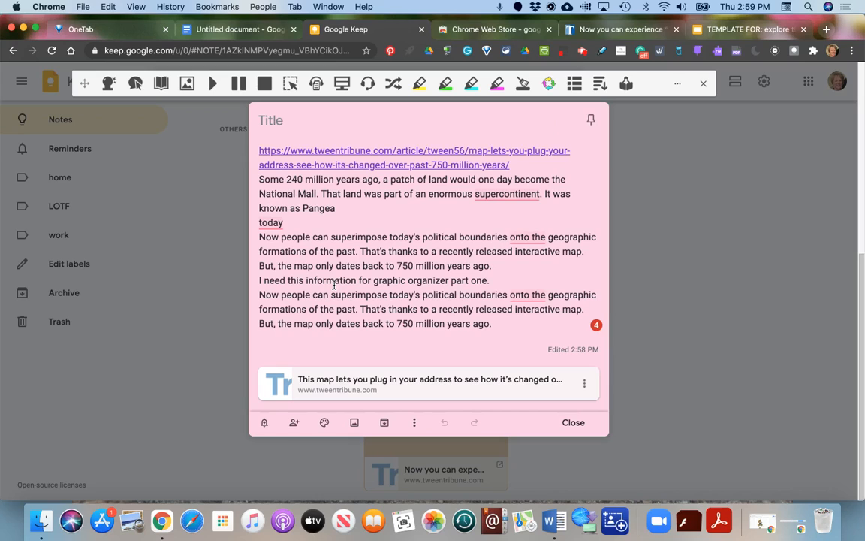
left_click_drag(259, 179, 314, 218)
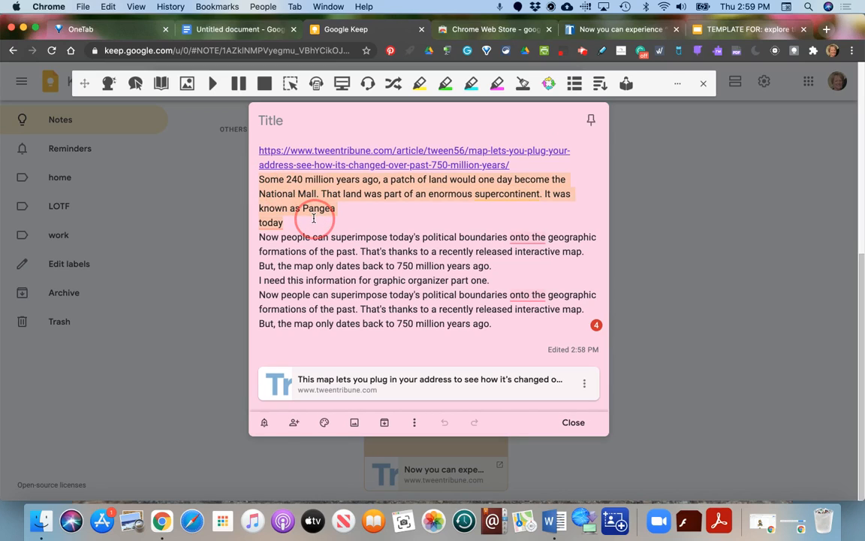
left_click(214, 93)
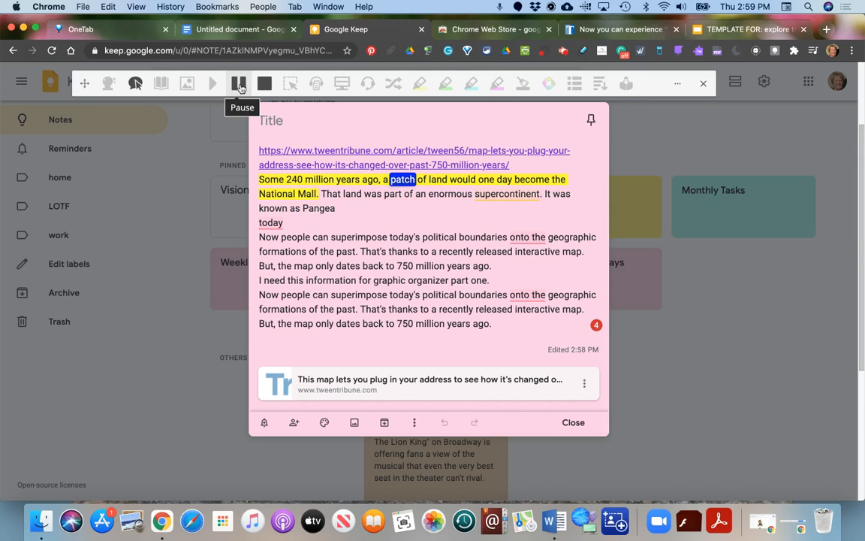
left_click(240, 88)
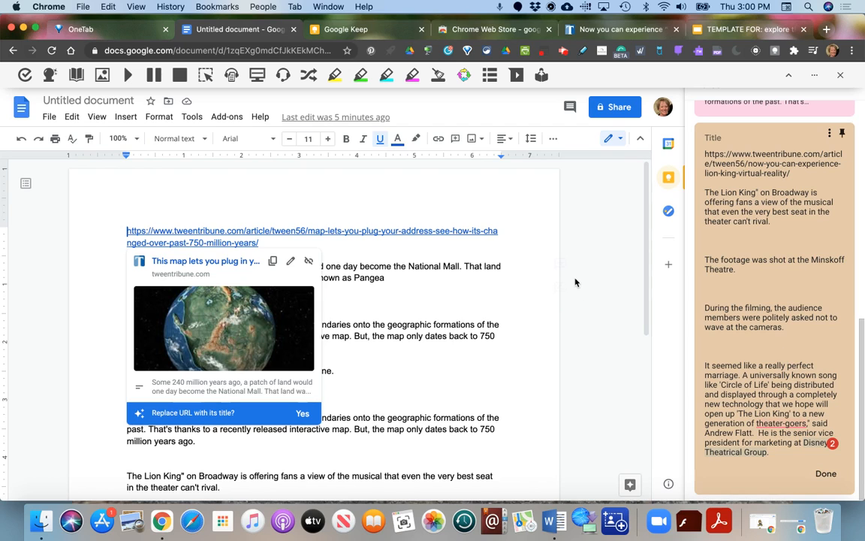
- Switch to the untitled Google Docs document and capture the Lion King note's "During the filming" paragraph with the screenshot reader
left_click(208, 79)
left_click_drag(704, 301, 850, 345)
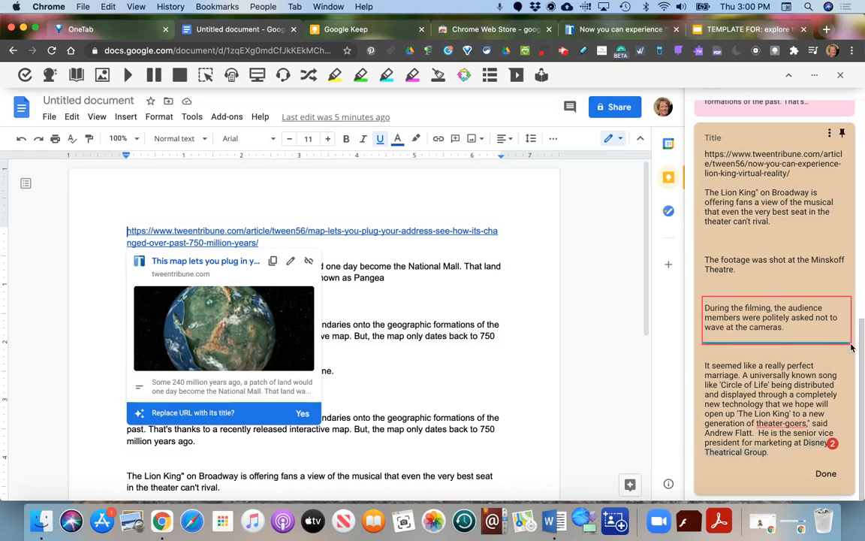